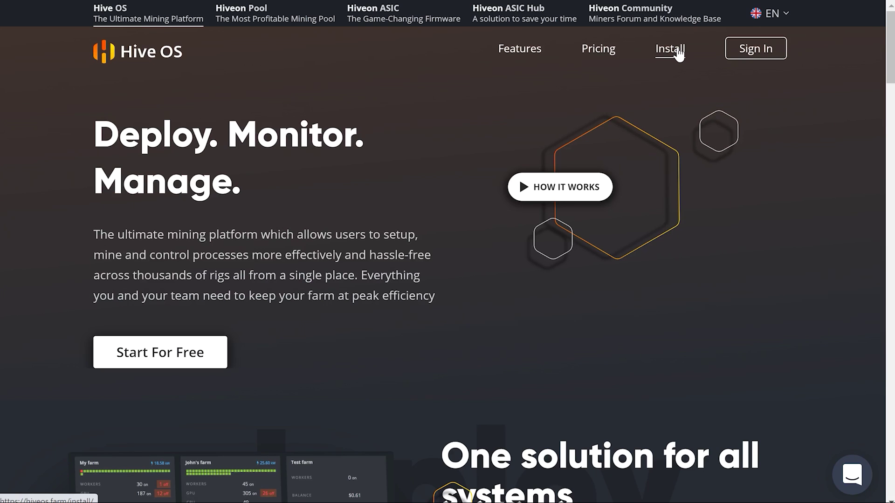
Step: Open the Install page and browse the ASIC, ASIC Hub, GPU image and flashing utility downloads
{"action": "left_click", "coordinate": [669, 48]}
{"action": "scroll", "coordinate": [739, 183], "scroll_direction": "down", "scroll_amount": 8}
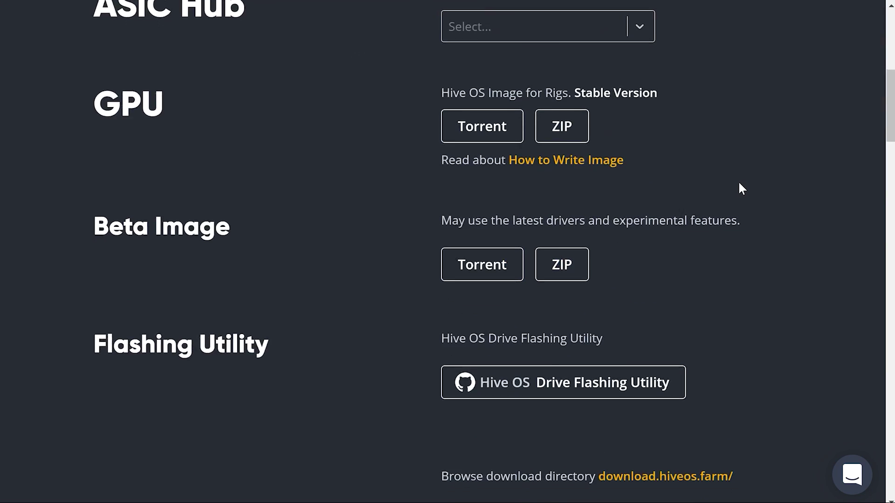
{"action": "scroll", "coordinate": [739, 183], "scroll_direction": "up", "scroll_amount": 2}
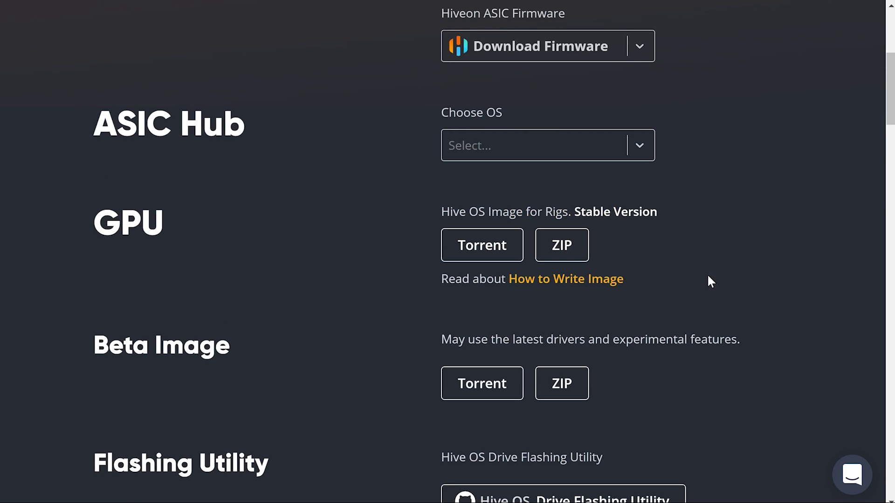
{"action": "scroll", "coordinate": [744, 225], "scroll_direction": "up", "scroll_amount": 1}
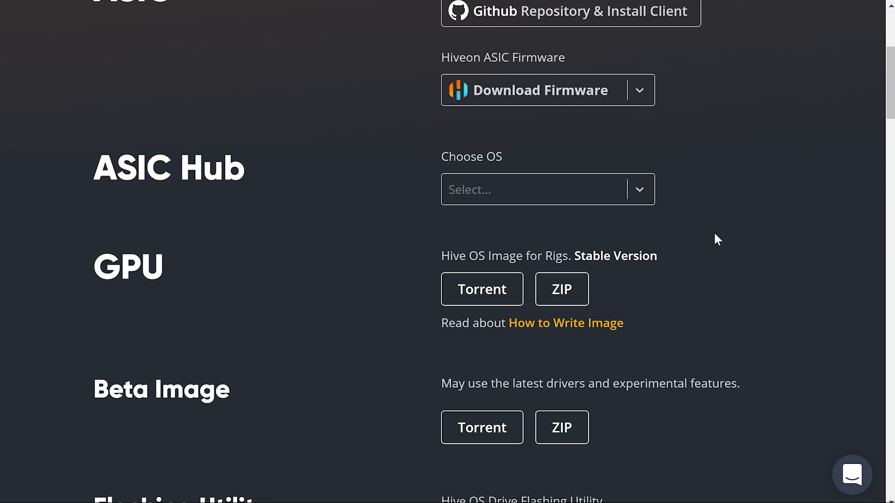
{"action": "scroll", "coordinate": [715, 240], "scroll_direction": "down", "scroll_amount": 10}
{"action": "scroll", "coordinate": [717, 238], "scroll_direction": "down", "scroll_amount": 4}
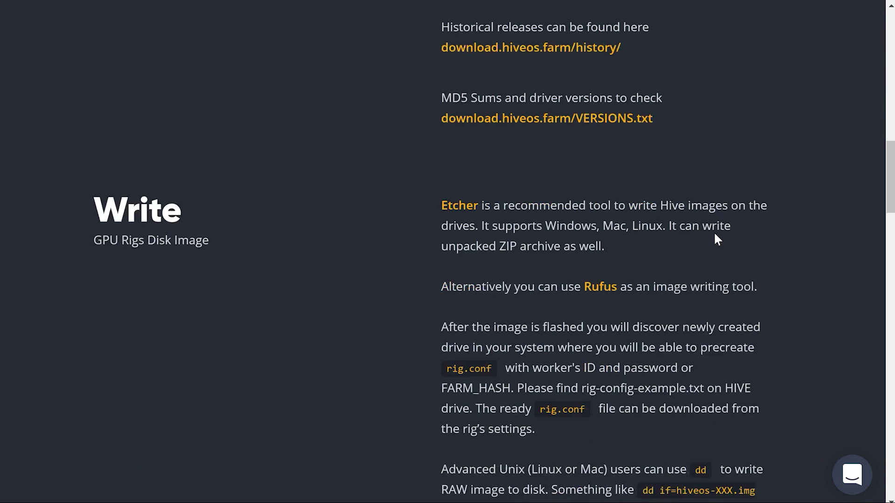
{"action": "scroll", "coordinate": [716, 234], "scroll_direction": "up", "scroll_amount": 1}
{"action": "scroll", "coordinate": [715, 234], "scroll_direction": "up", "scroll_amount": 1}
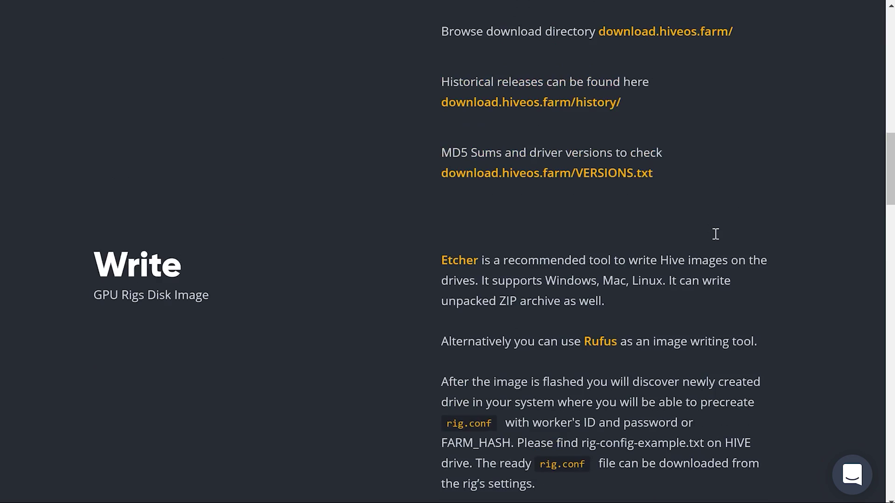
{"action": "scroll", "coordinate": [716, 234], "scroll_direction": "down", "scroll_amount": 1}
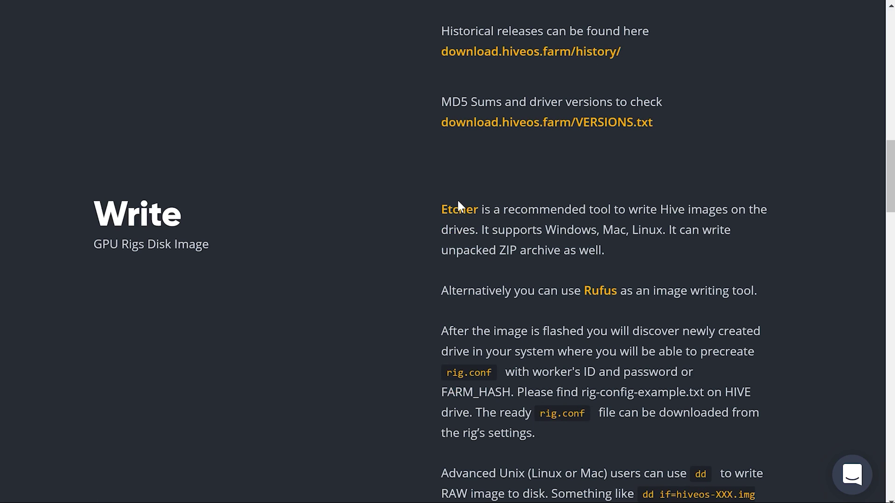
Step: Return to the top of the Install page and go to the account sign-in page
{"action": "scroll", "coordinate": [774, 172], "scroll_direction": "up", "scroll_amount": 8}
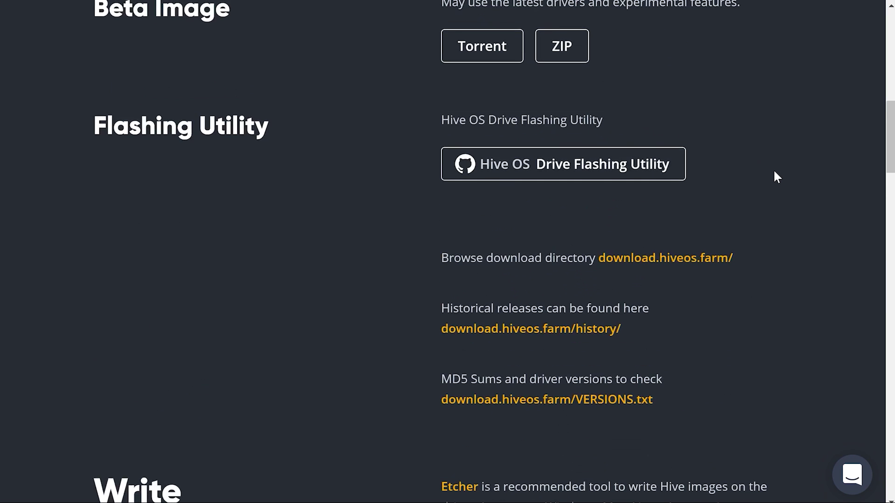
{"action": "scroll", "coordinate": [774, 173], "scroll_direction": "up", "scroll_amount": 9}
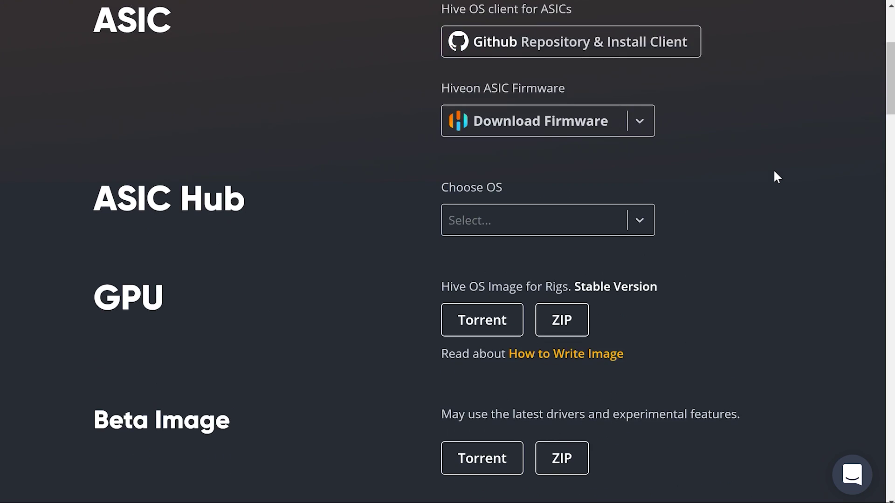
{"action": "scroll", "coordinate": [774, 173], "scroll_direction": "up", "scroll_amount": 3}
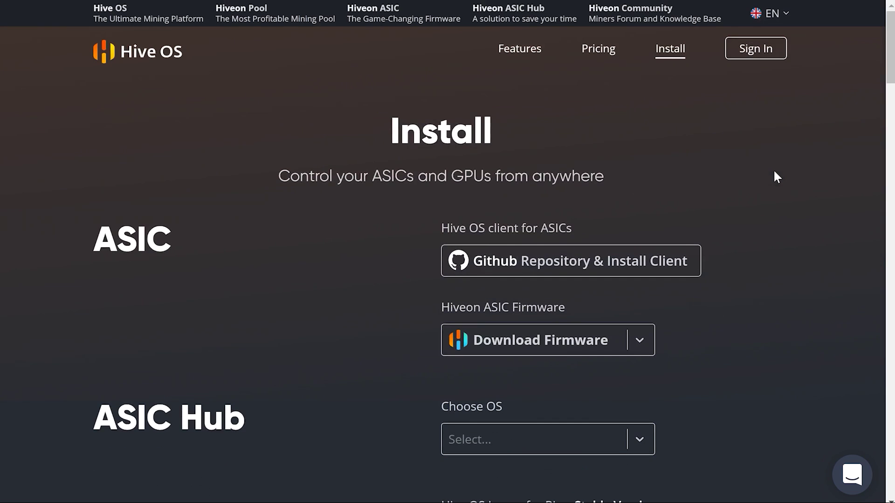
{"action": "left_click", "coordinate": [771, 60]}
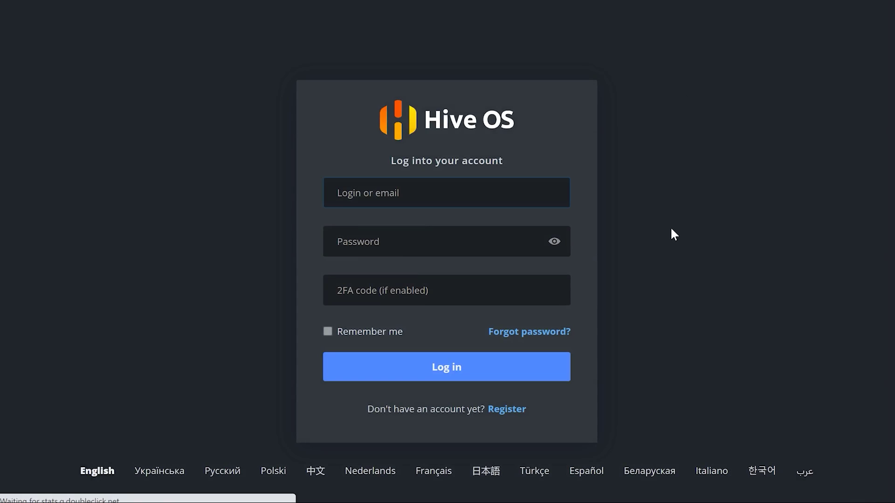
Step: Sign in, abandon a new farm form, and open Shop Farm's workers with its RTX 3070 rig
{"action": "left_click", "coordinate": [508, 409]}
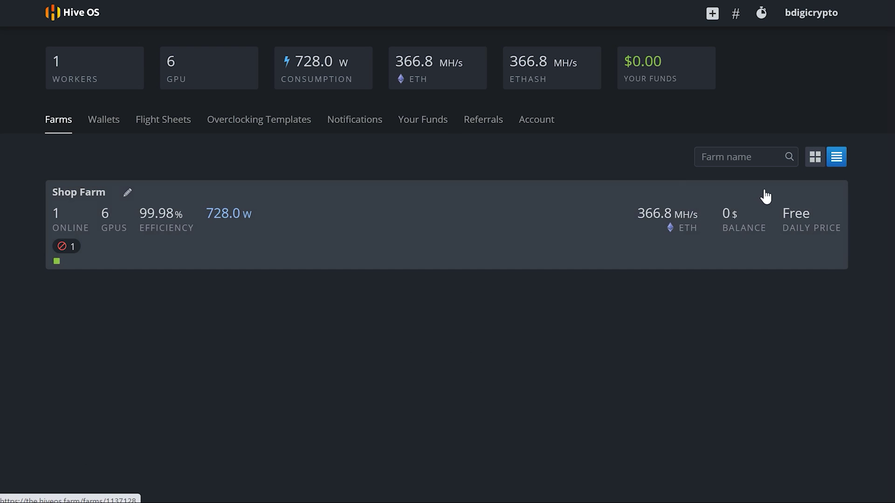
{"action": "left_click", "coordinate": [713, 14]}
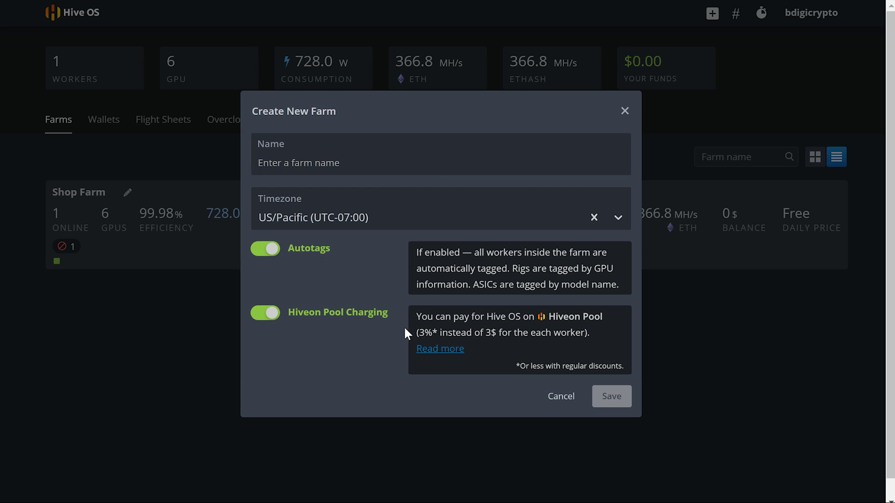
{"action": "left_click", "coordinate": [625, 112]}
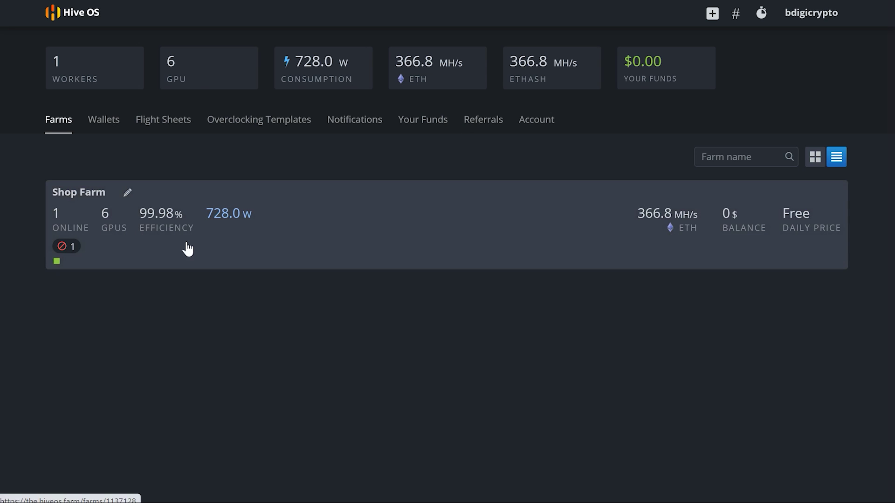
{"action": "left_click", "coordinate": [160, 237]}
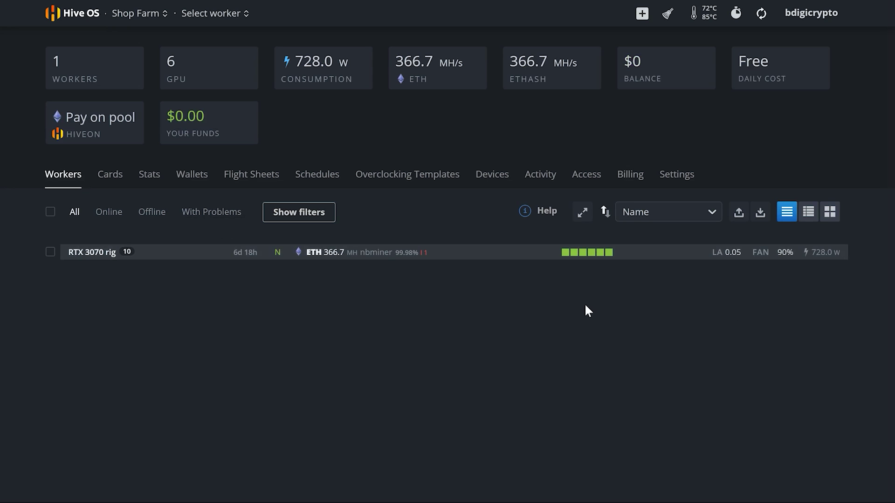
Step: Start a new worker in Shop Farm named 'RTX 3060 rig'
{"action": "left_click", "coordinate": [642, 14]}
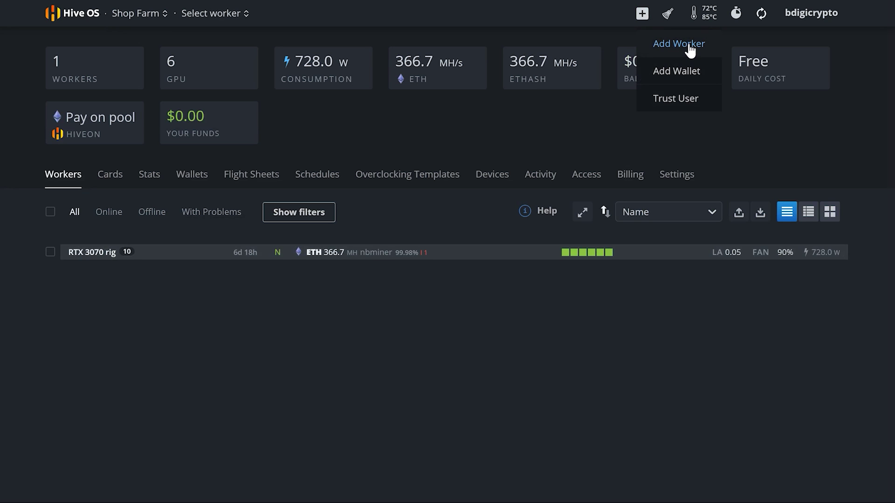
{"action": "left_click", "coordinate": [679, 47]}
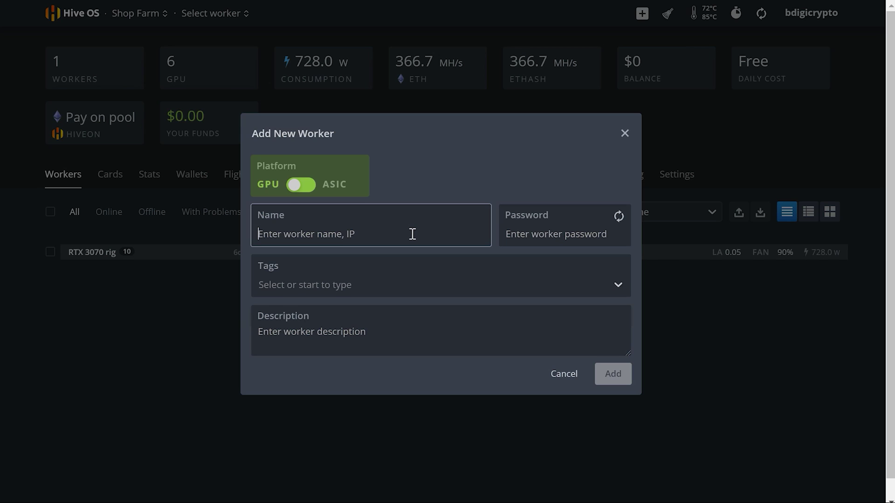
{"action": "type", "text": "N"}
{"action": "key", "text": "BackSpace"}
{"action": "type", "text": "RTX"}
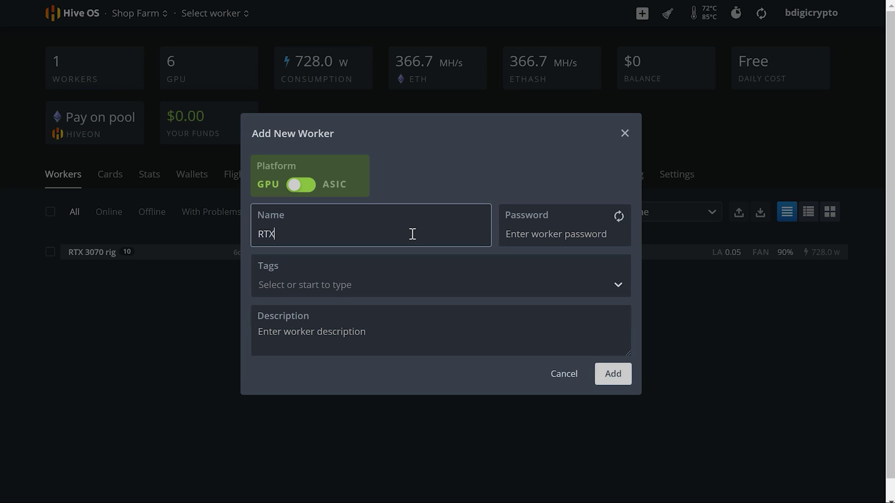
{"action": "type", "text": " 3"}
{"action": "key", "text": "BackSpace"}
{"action": "type", "text": "3060 rig"}
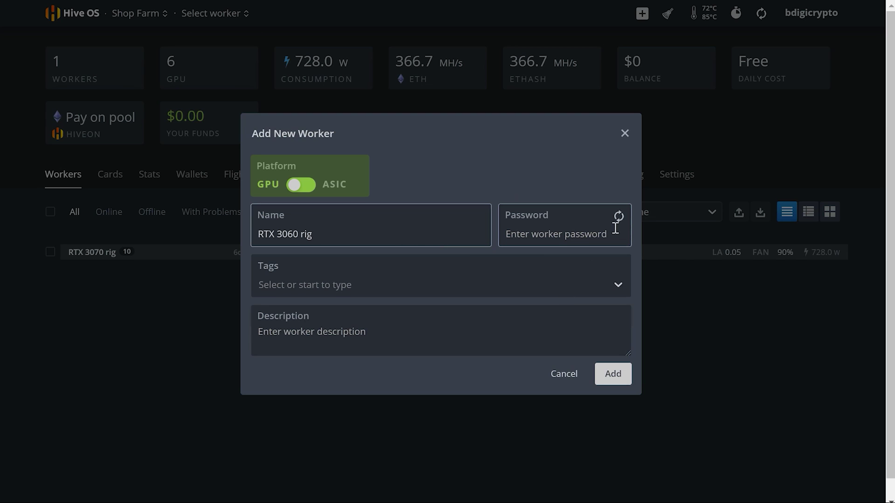
Step: Generate a random worker password, add the description '3060x3 3080x1', and create the worker
{"action": "left_click", "coordinate": [565, 242]}
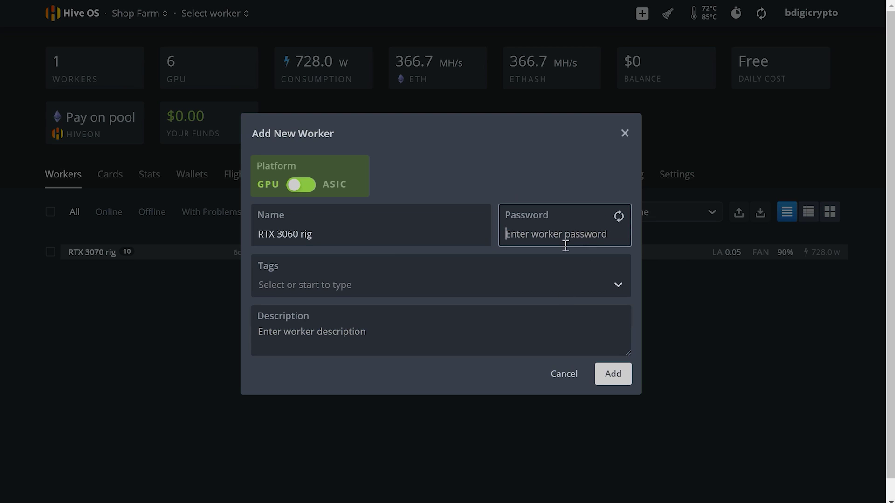
{"action": "left_click", "coordinate": [619, 219]}
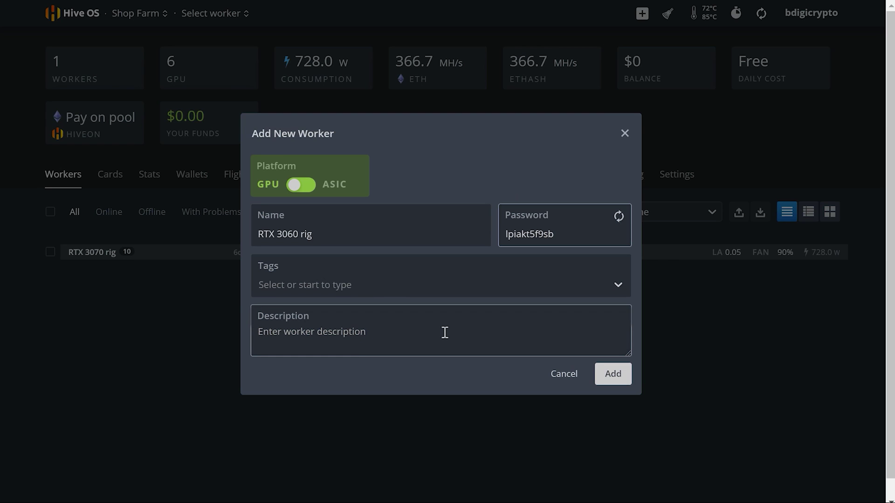
{"action": "left_click", "coordinate": [511, 338]}
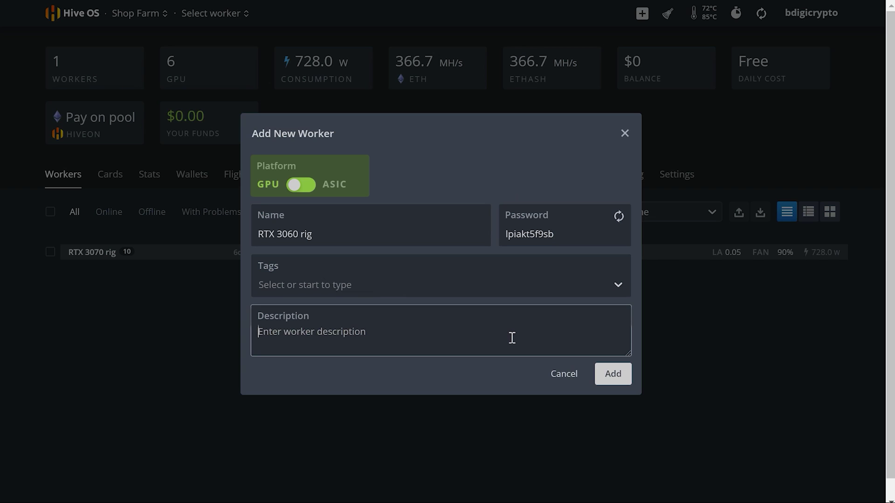
{"action": "type", "text": "3060x"}
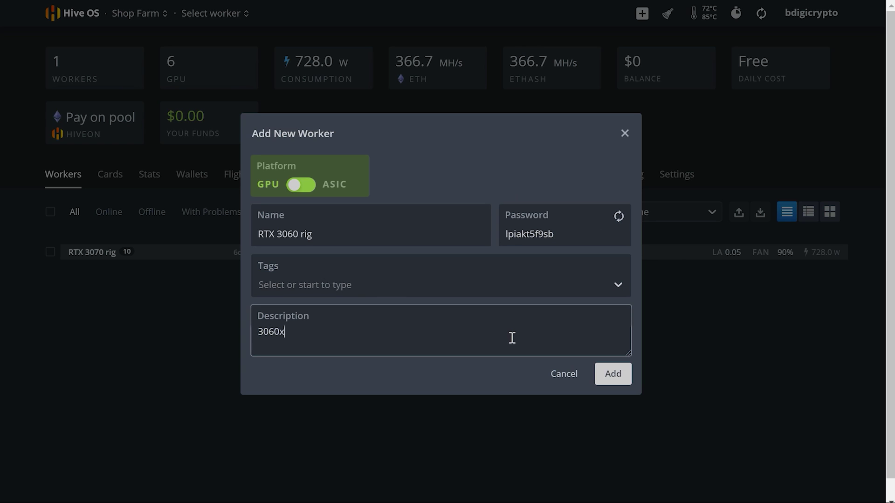
{"action": "type", "text": "3 3080x1"}
{"action": "left_click", "coordinate": [621, 375]}
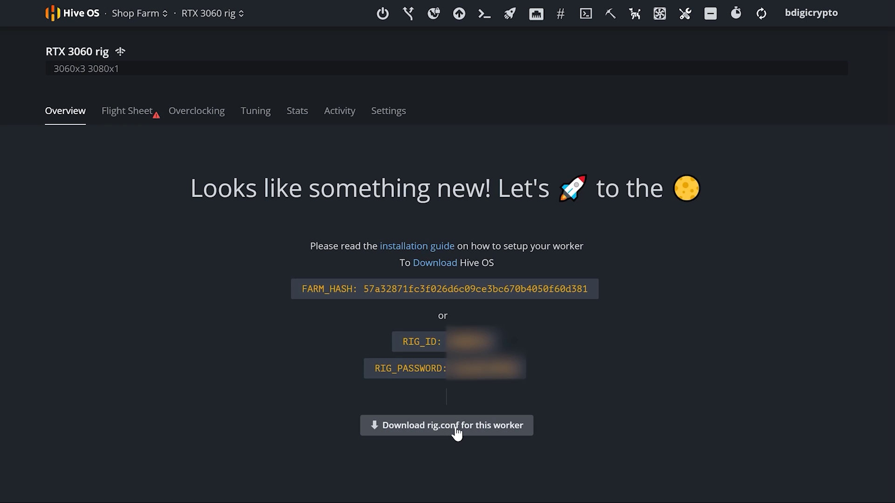
Step: Download the RTX 3060 rig's rig.conf file and bring up Windows search
{"action": "left_click", "coordinate": [438, 431]}
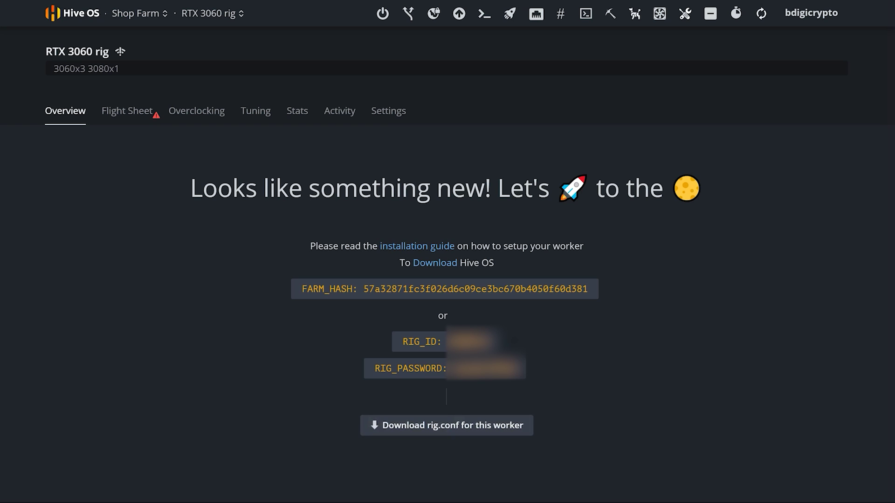
{"action": "key", "text": "super+s"}
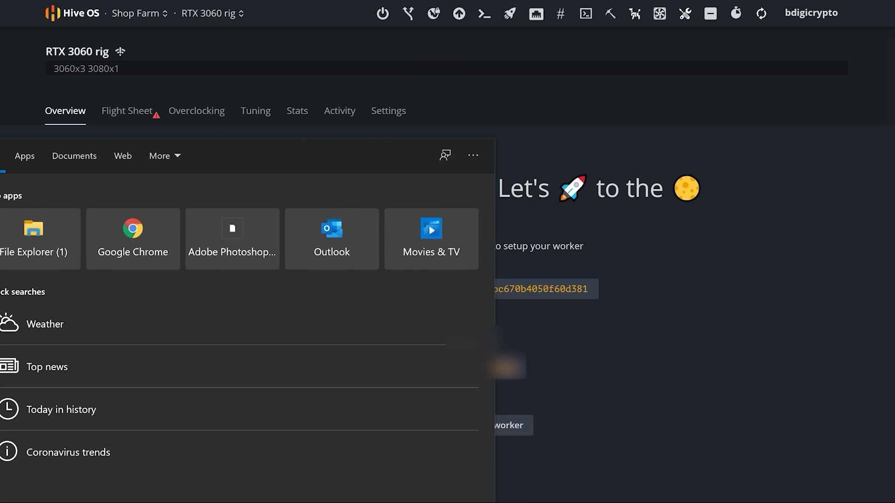
Step: Search for 'ba' and launch balenaEtcher from the results
{"action": "type", "text": "ba"}
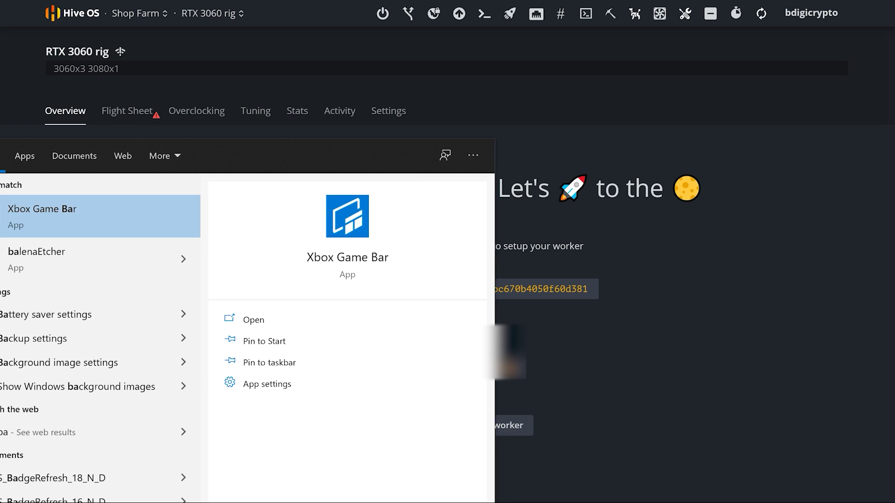
{"action": "left_click", "coordinate": [29, 261]}
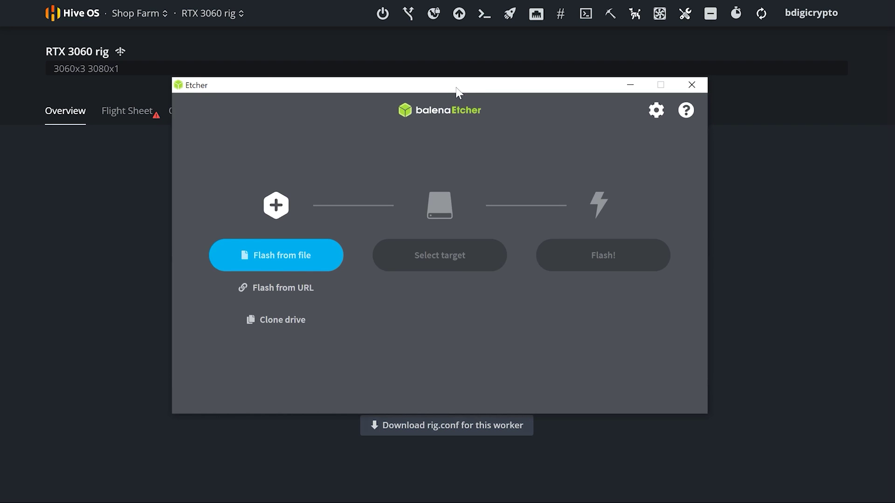
{"action": "left_click_drag", "start_coordinate": [457, 91], "coordinate": [442, 116]}
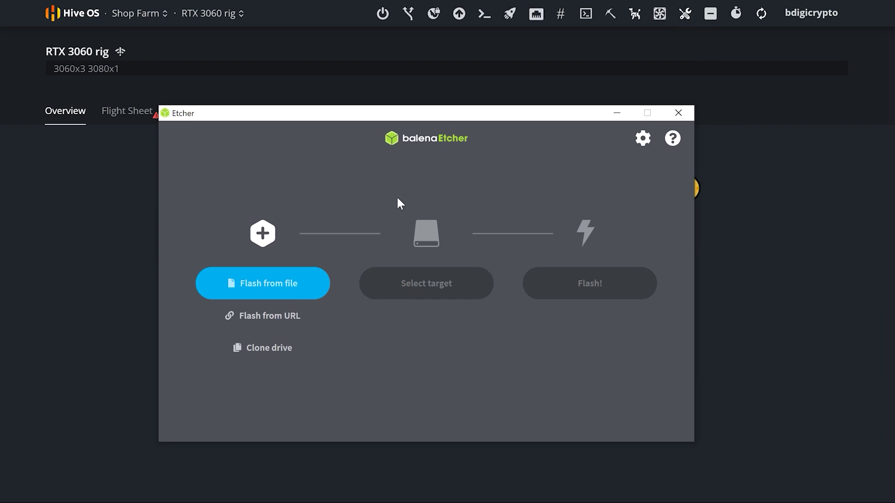
{"action": "left_click", "coordinate": [278, 286]}
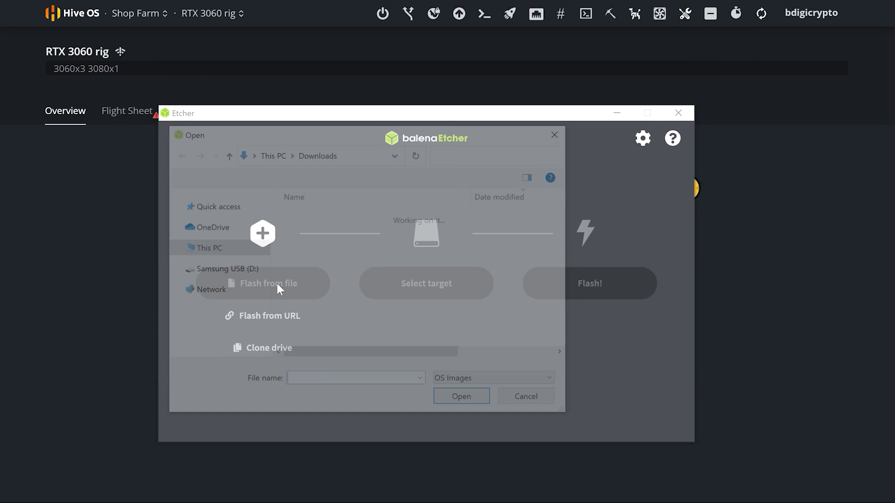
{"action": "scroll", "coordinate": [428, 266], "scroll_direction": "down", "scroll_amount": 4}
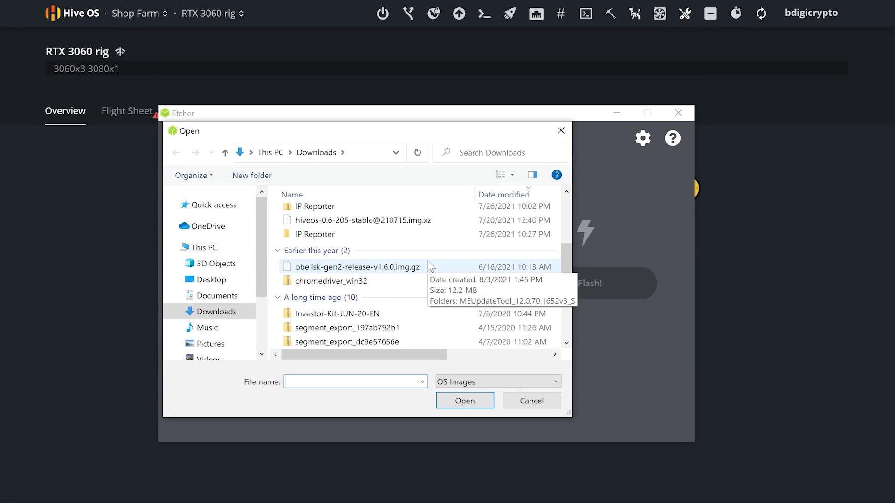
{"action": "scroll", "coordinate": [429, 266], "scroll_direction": "down", "scroll_amount": 2}
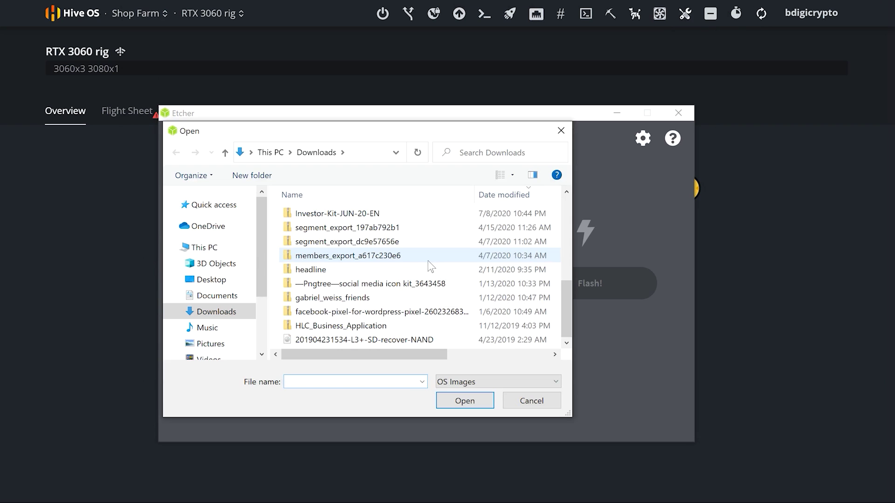
{"action": "scroll", "coordinate": [431, 267], "scroll_direction": "up", "scroll_amount": 6}
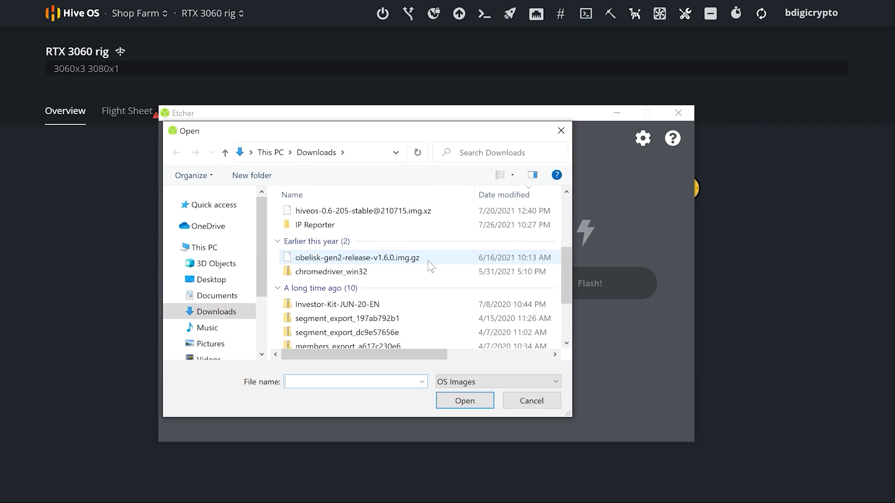
{"action": "left_click", "coordinate": [225, 317]}
{"action": "scroll", "coordinate": [415, 273], "scroll_direction": "down", "scroll_amount": 1}
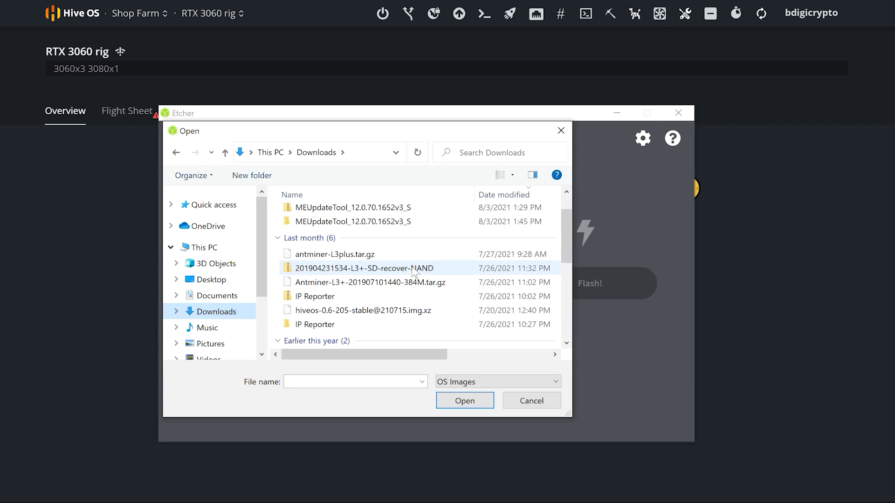
{"action": "double_click", "coordinate": [377, 311]}
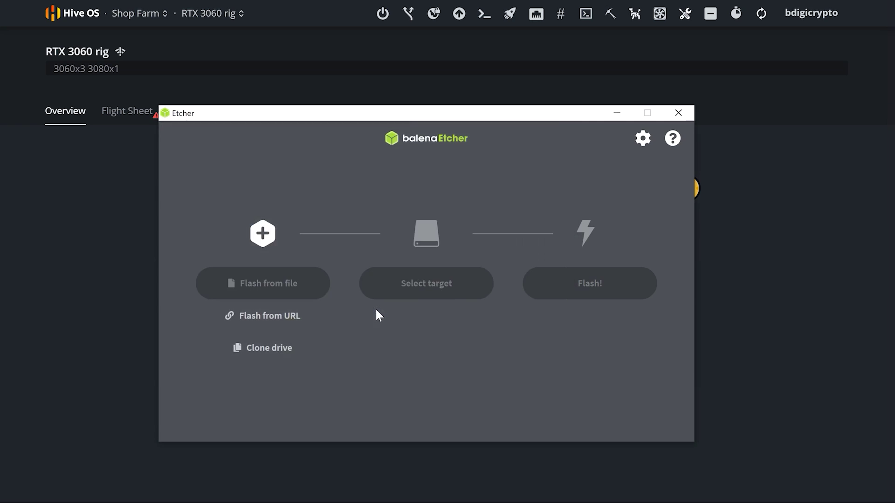
Step: Target the 32.1 GB Samsung USB flash drive and start flashing the image
{"action": "left_click", "coordinate": [450, 287]}
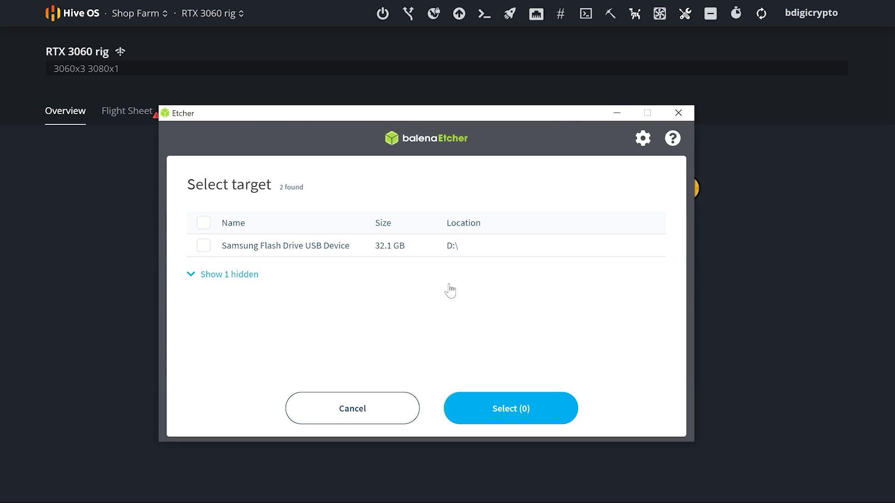
{"action": "left_click", "coordinate": [204, 250]}
{"action": "left_click", "coordinate": [538, 401]}
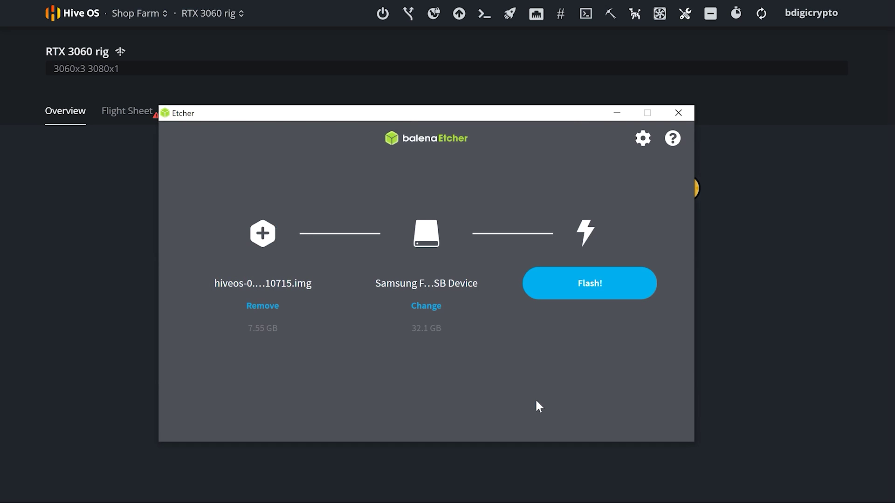
{"action": "left_click", "coordinate": [615, 298]}
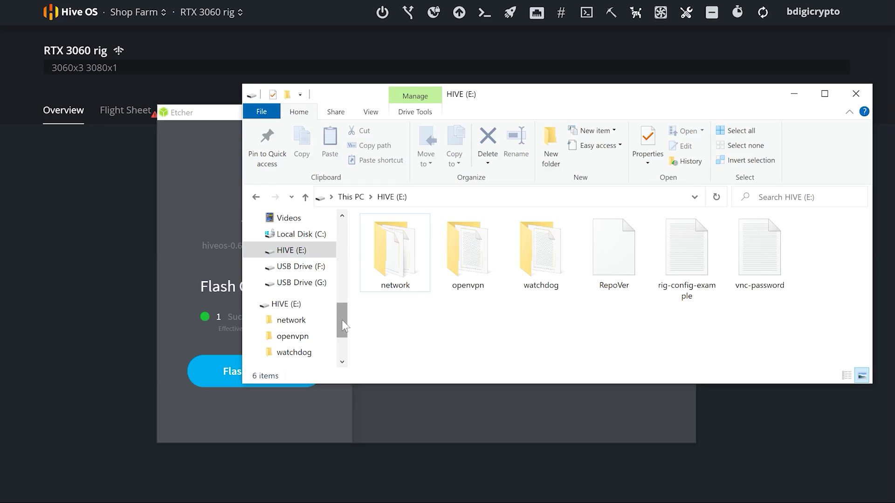
Step: Copy rig (1).conf from Downloads onto the HIVE (E:) drive
{"action": "left_click_drag", "start_coordinate": [342, 320], "coordinate": [340, 332]}
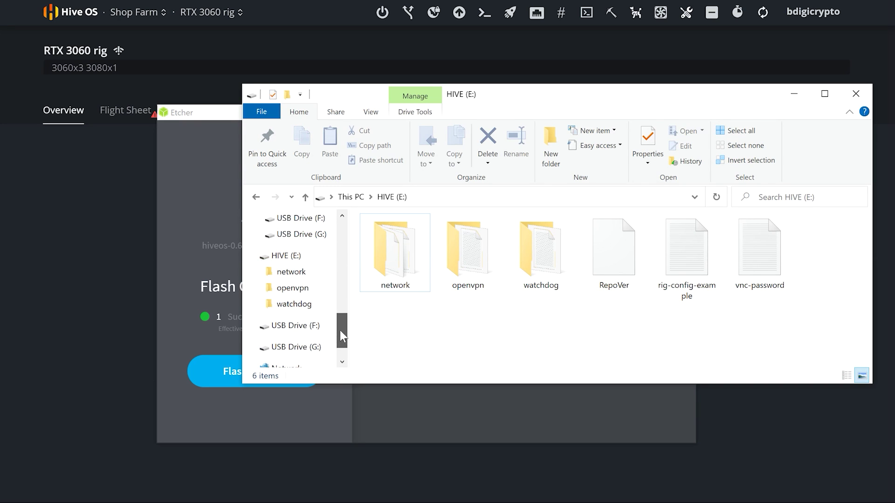
{"action": "scroll", "coordinate": [331, 319], "scroll_direction": "up", "scroll_amount": 5}
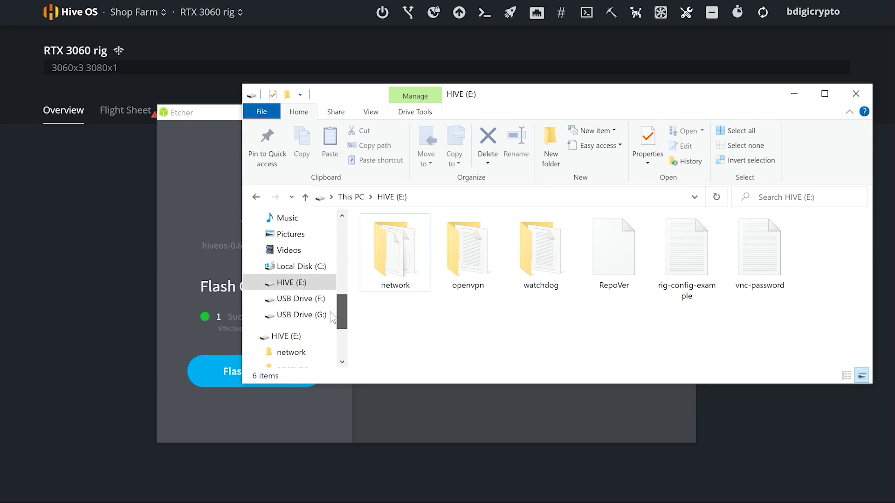
{"action": "scroll", "coordinate": [332, 318], "scroll_direction": "up", "scroll_amount": 3}
{"action": "scroll", "coordinate": [333, 313], "scroll_direction": "down", "scroll_amount": 2}
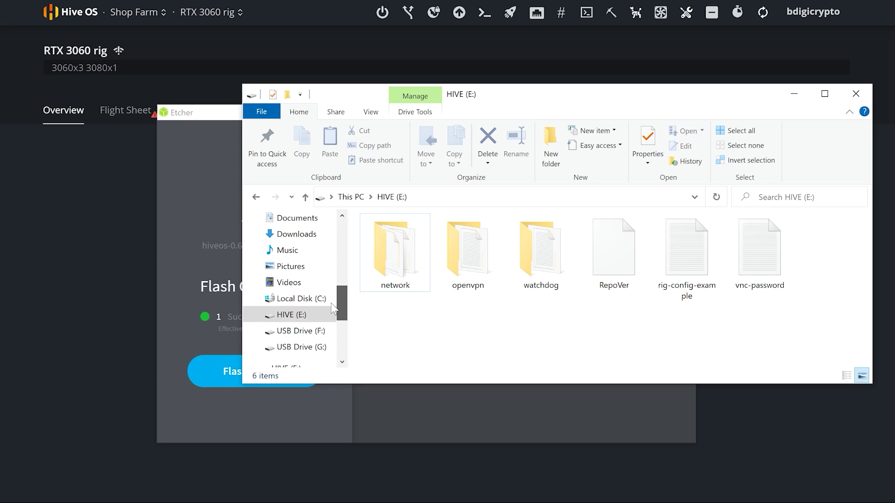
{"action": "left_click", "coordinate": [298, 233]}
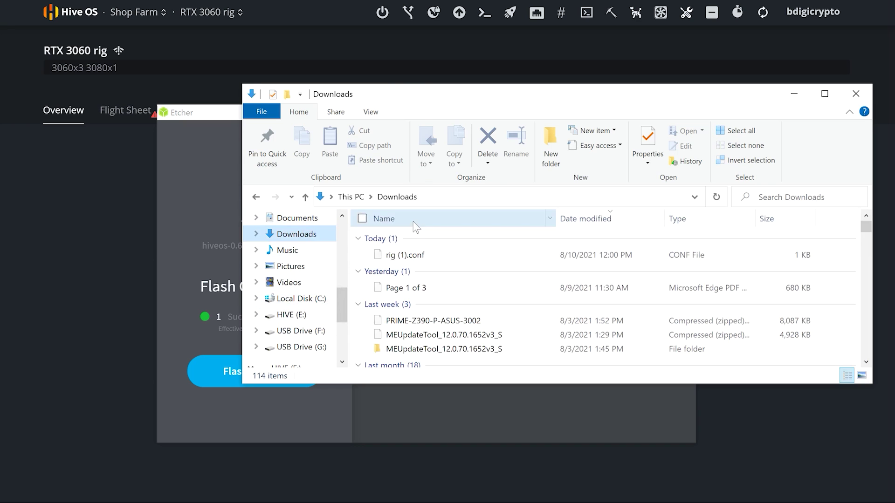
{"action": "left_click_drag", "start_coordinate": [448, 253], "coordinate": [353, 260]}
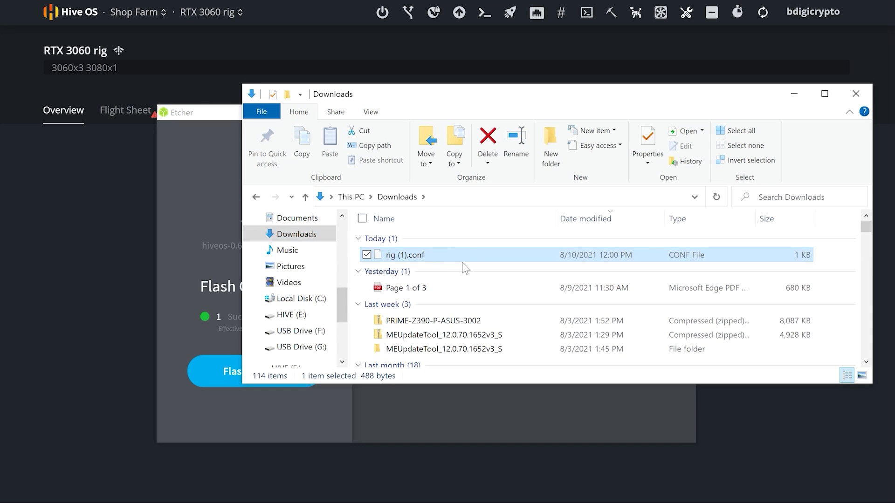
{"action": "left_click_drag", "start_coordinate": [467, 254], "coordinate": [312, 319]}
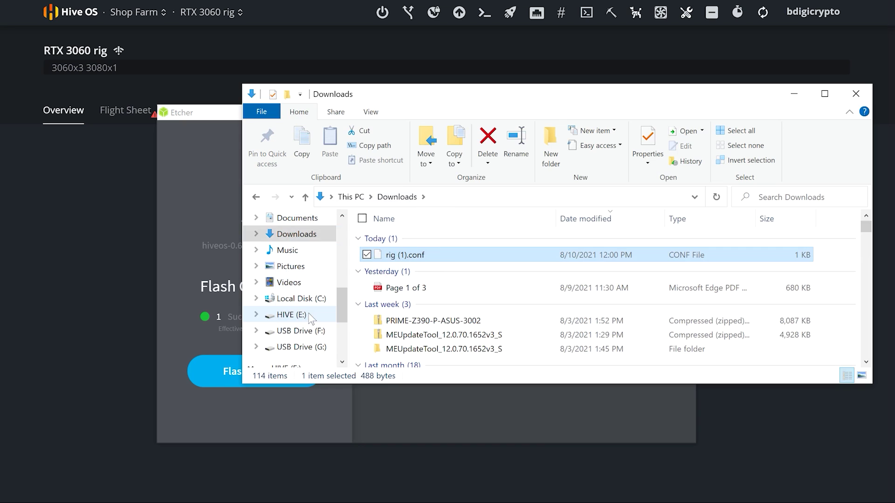
{"action": "left_click", "coordinate": [310, 317]}
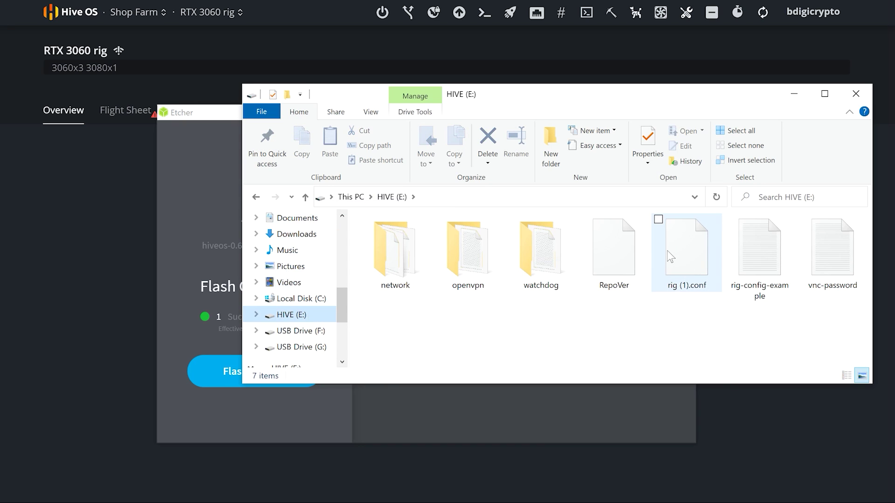
Step: Delete rig-config-example from HIVE (E:) and eject the drive
{"action": "left_click", "coordinate": [765, 257]}
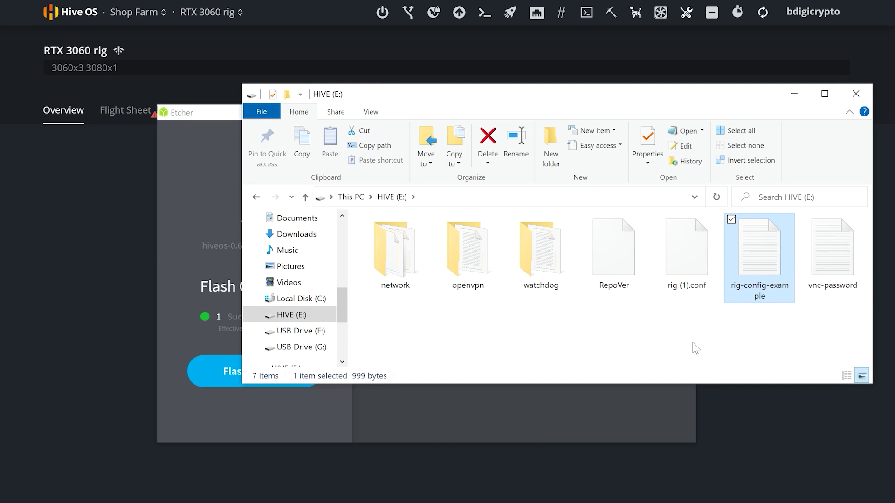
{"action": "key", "text": "Delete"}
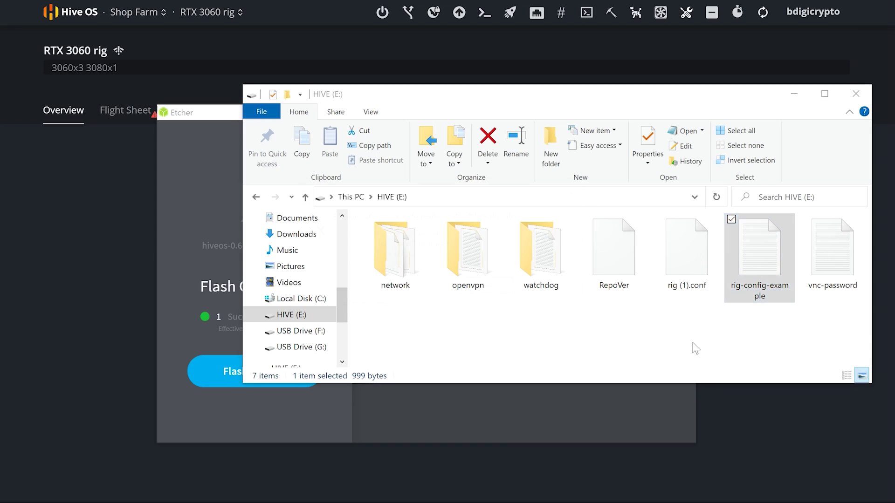
{"action": "key", "text": "Return"}
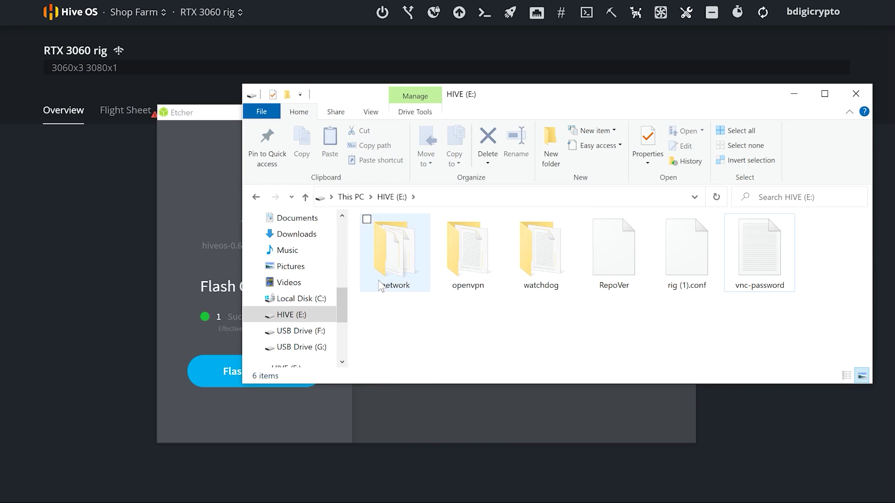
{"action": "right_click", "coordinate": [303, 318]}
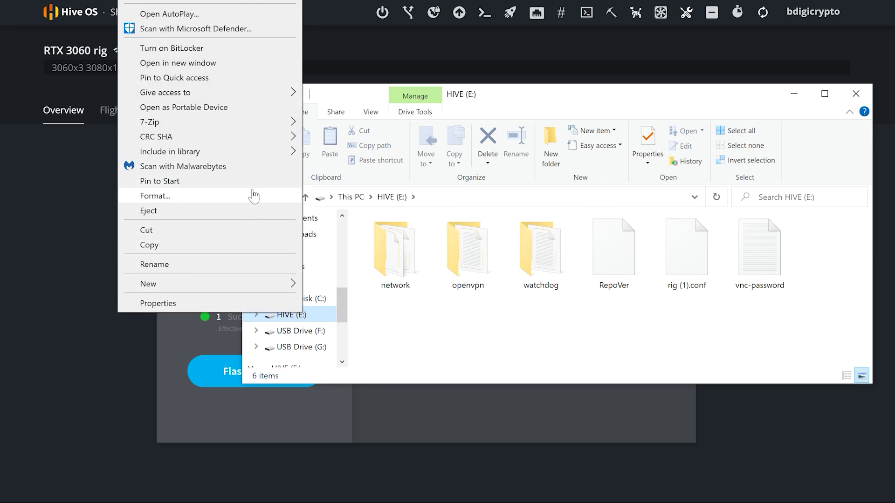
{"action": "left_click", "coordinate": [256, 212]}
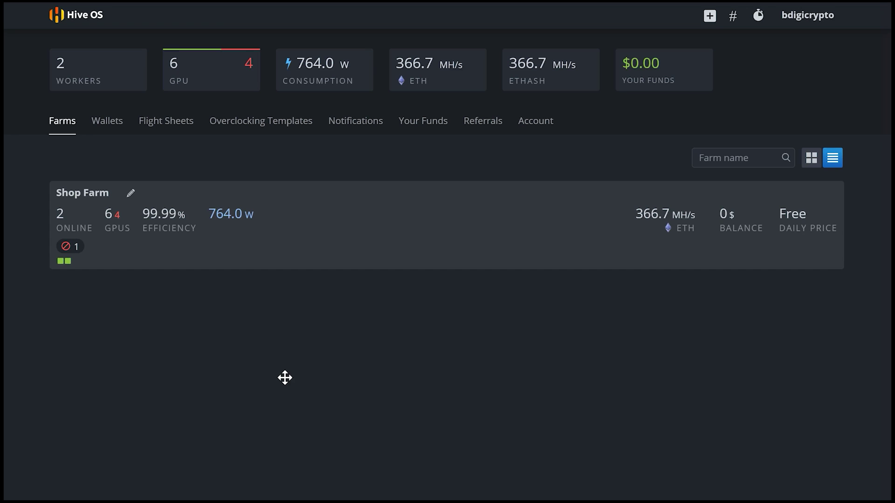
Step: Open Shop Farm and view its Wallets page with the ETH Voyager wallet
{"action": "left_click", "coordinate": [81, 221]}
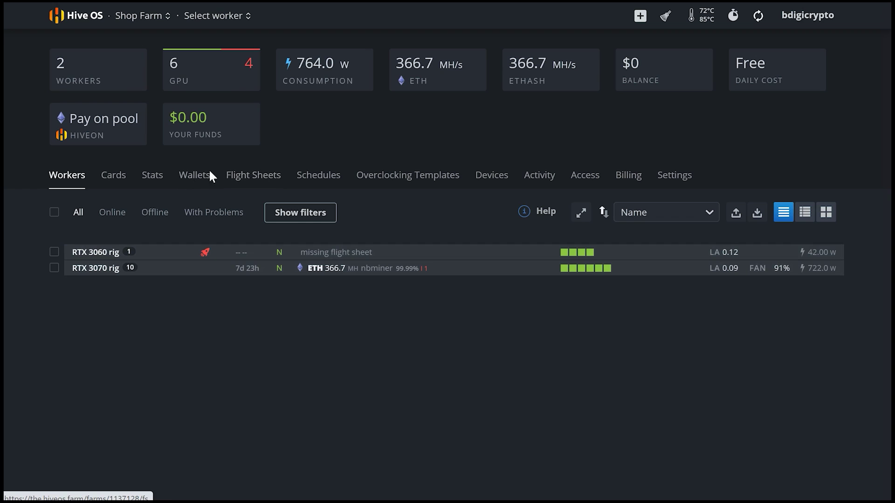
{"action": "left_click", "coordinate": [201, 184]}
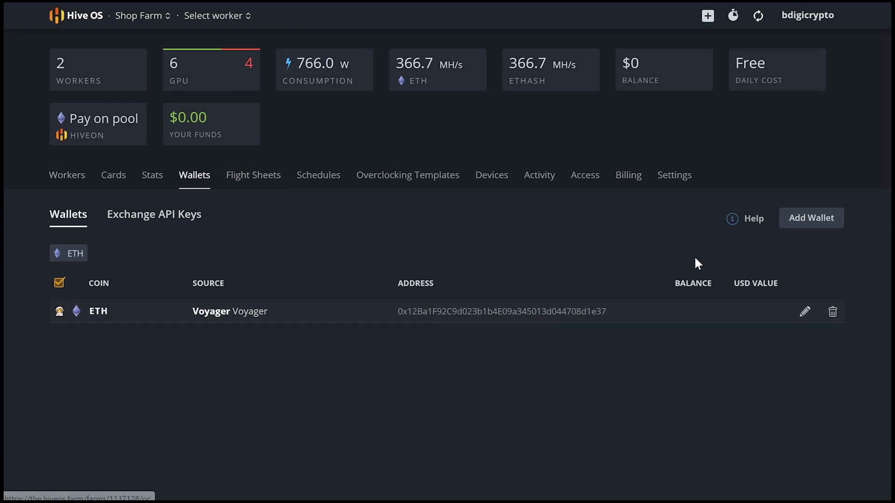
Step: Start an ETH wallet, toggle balance fetching on and off, discard it, and open Flight Sheets
{"action": "left_click", "coordinate": [811, 220]}
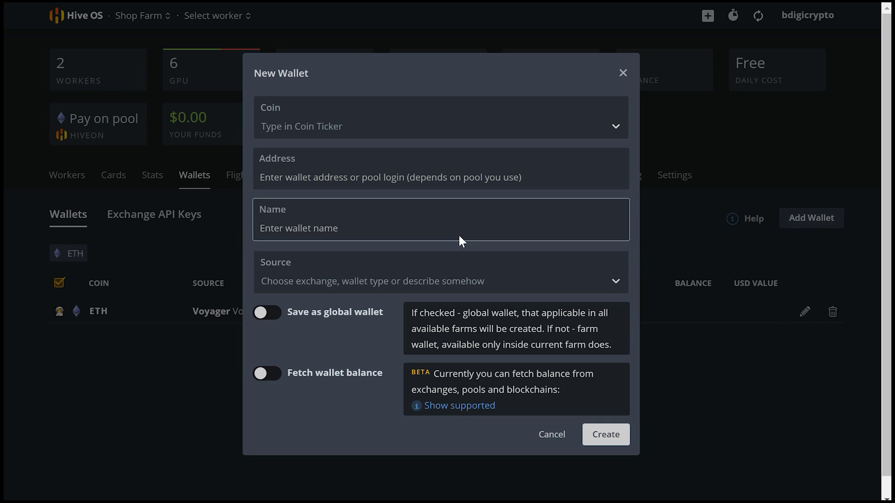
{"action": "left_click", "coordinate": [452, 130]}
{"action": "left_click", "coordinate": [431, 159]}
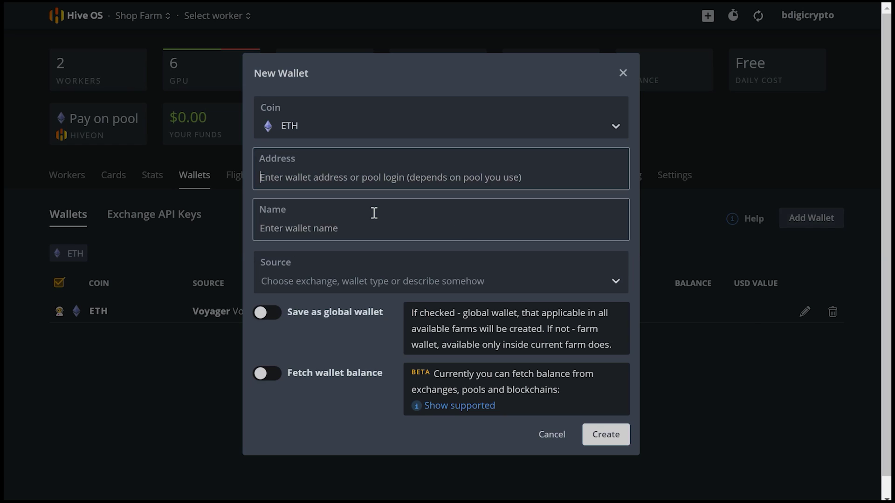
{"action": "left_click", "coordinate": [266, 374]}
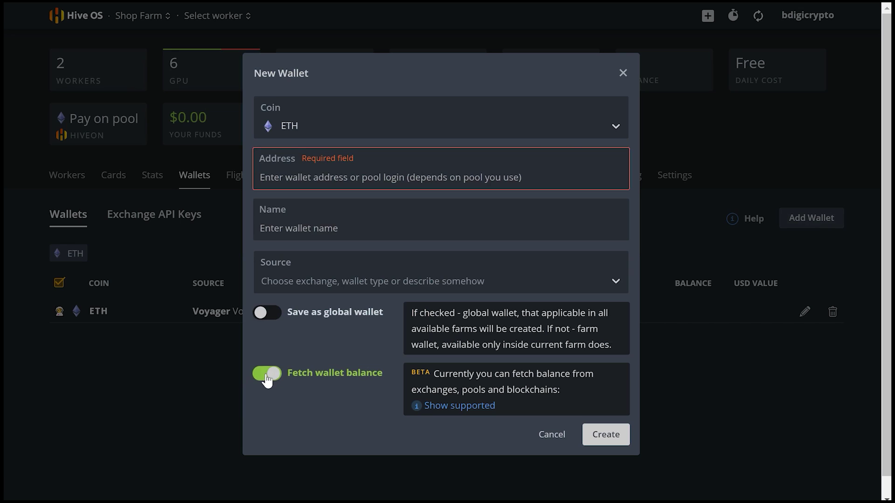
{"action": "left_click", "coordinate": [266, 376]}
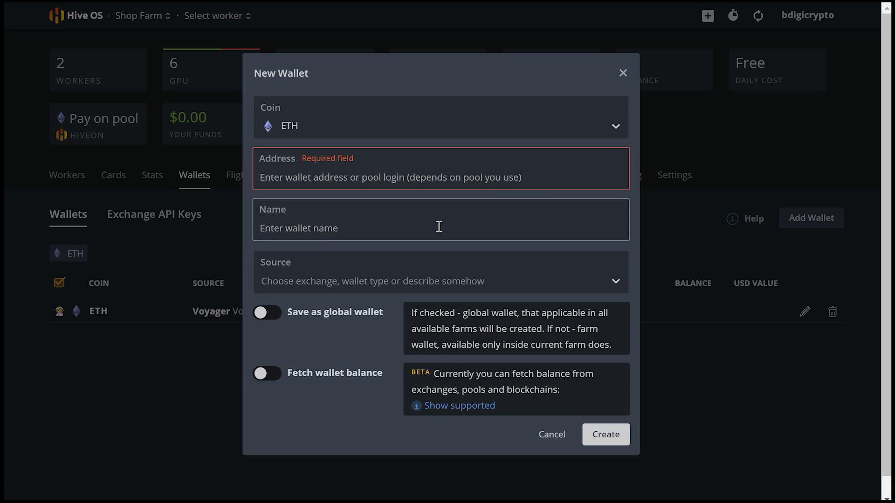
{"action": "left_click", "coordinate": [623, 74]}
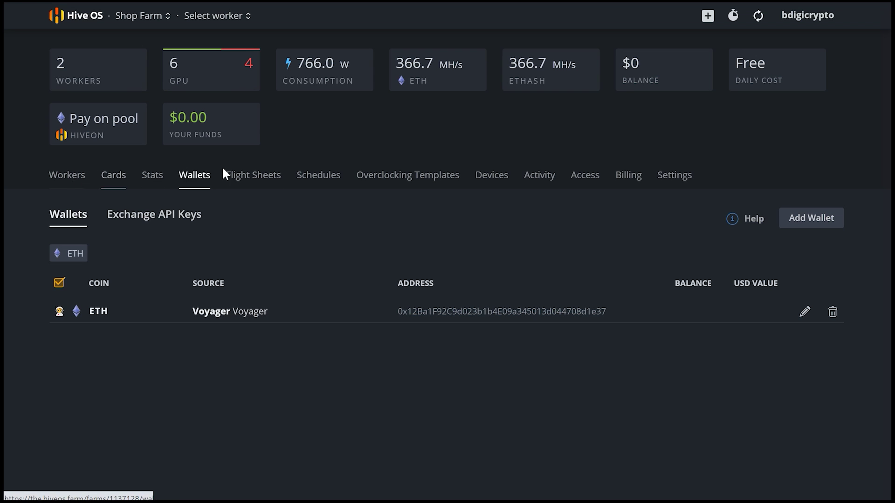
{"action": "left_click", "coordinate": [249, 180]}
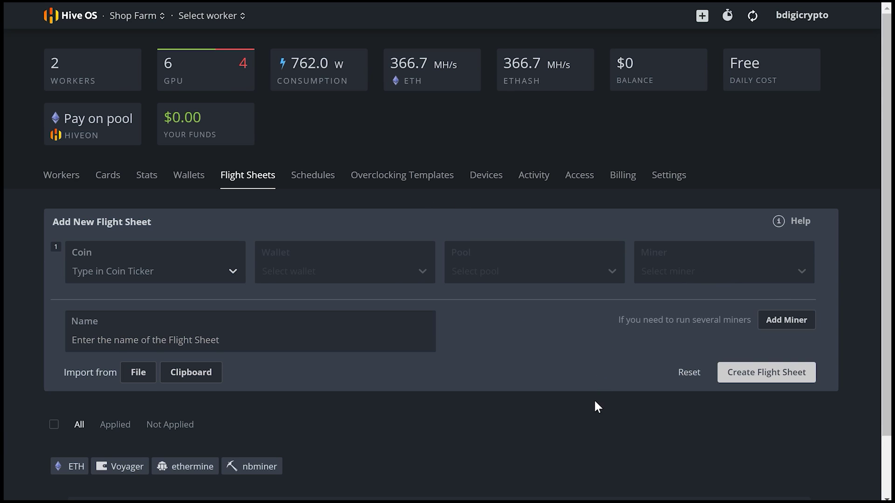
Step: Review the ETH Voyager ethermine nbminer flight sheet, then return to the Workers list
{"action": "scroll", "coordinate": [594, 399], "scroll_direction": "down", "scroll_amount": 2}
{"action": "scroll", "coordinate": [593, 399], "scroll_direction": "up", "scroll_amount": 2}
{"action": "left_click", "coordinate": [76, 176]}
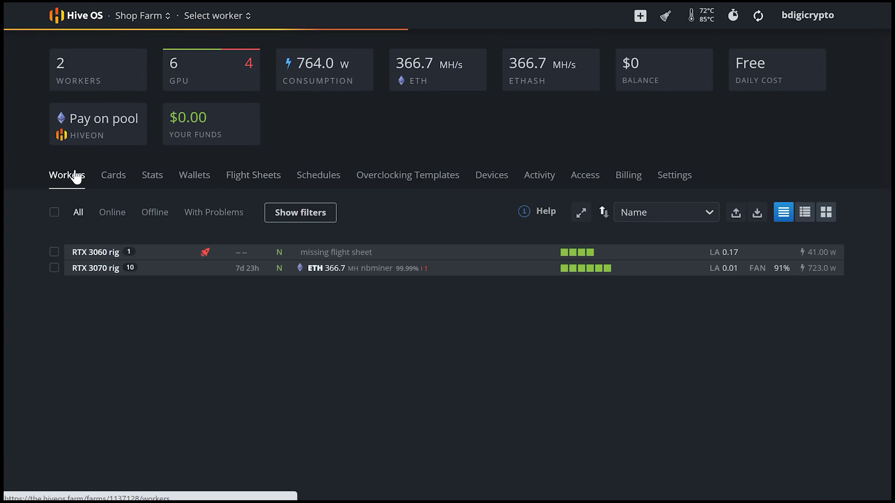
Step: Apply the Eth / Voyager/ Ethermine flight sheet to the RTX 3060 rig, then open GPU 0's overclock settings
{"action": "left_click", "coordinate": [94, 249]}
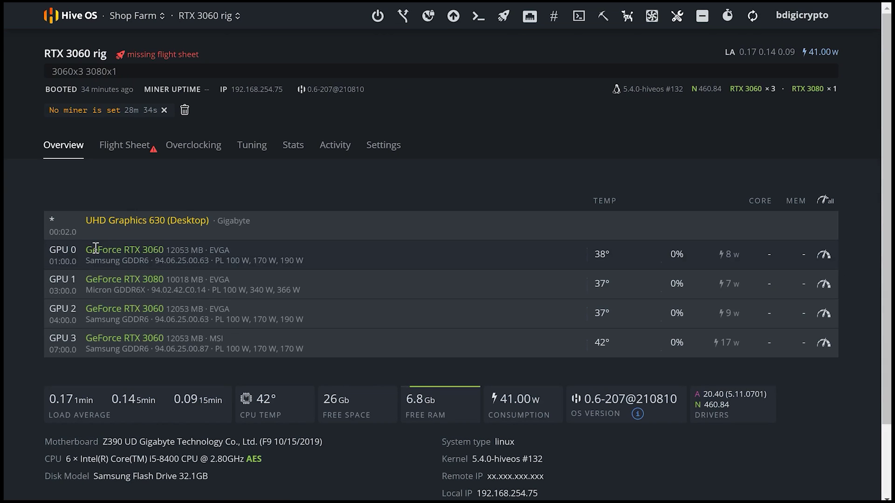
{"action": "left_click", "coordinate": [134, 153]}
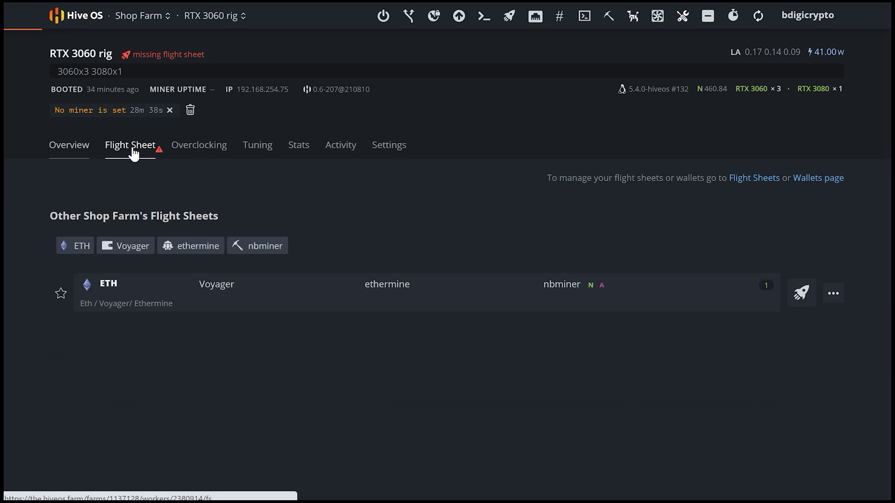
{"action": "left_click", "coordinate": [802, 294]}
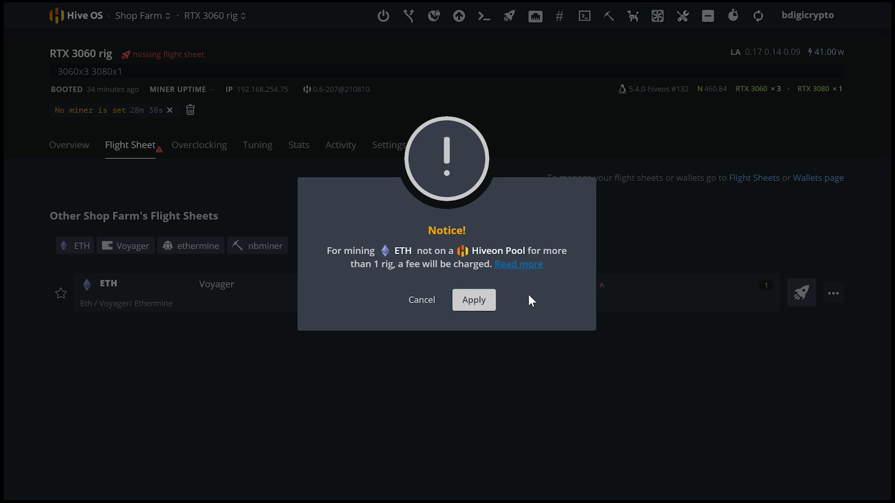
{"action": "left_click", "coordinate": [474, 300]}
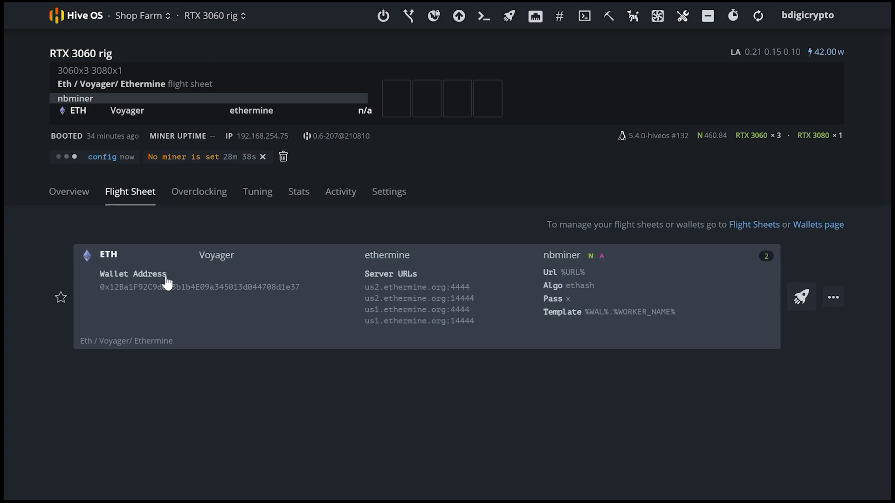
{"action": "left_click", "coordinate": [79, 199]}
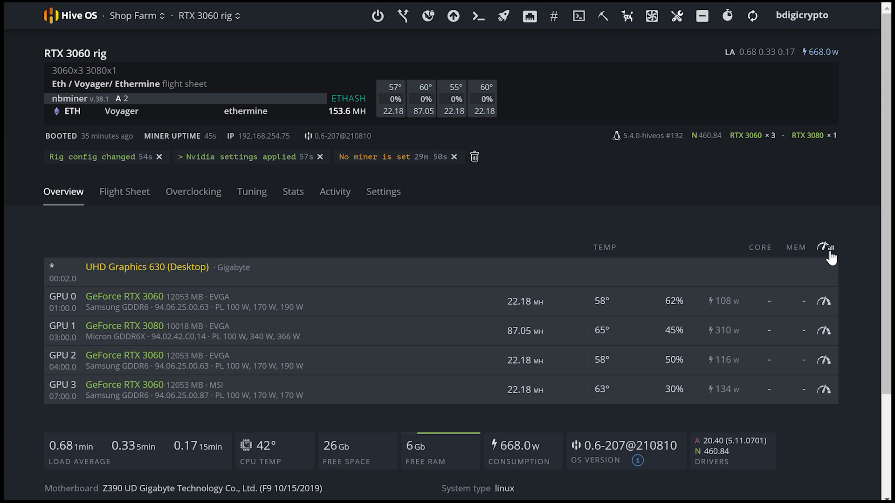
{"action": "left_click", "coordinate": [823, 304]}
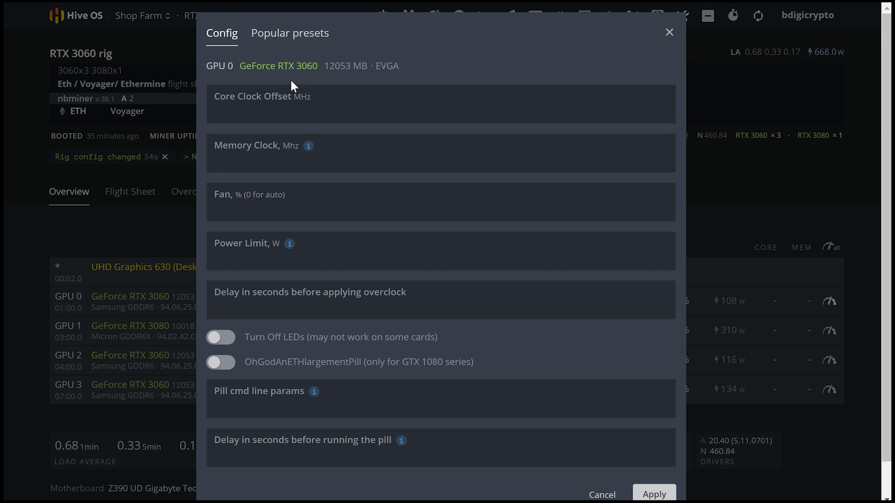
{"action": "left_click", "coordinate": [287, 40]}
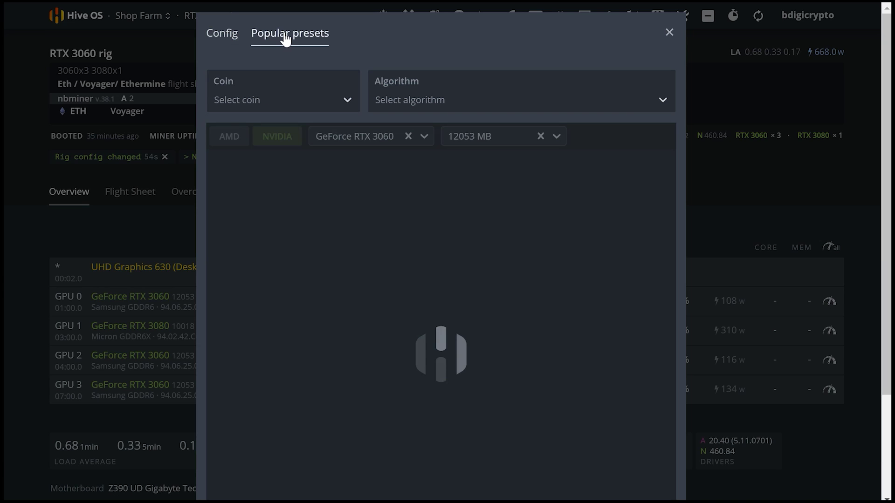
{"action": "left_click", "coordinate": [334, 96]}
{"action": "left_click", "coordinate": [260, 155]}
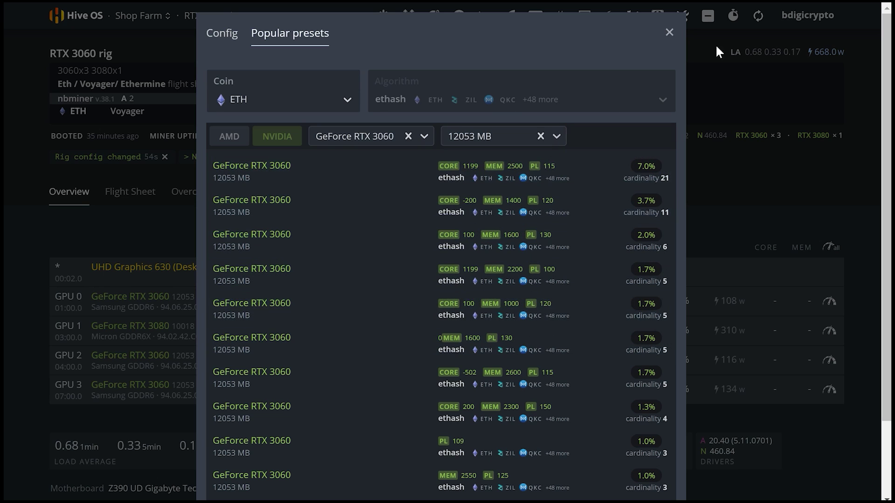
{"action": "left_click", "coordinate": [671, 37]}
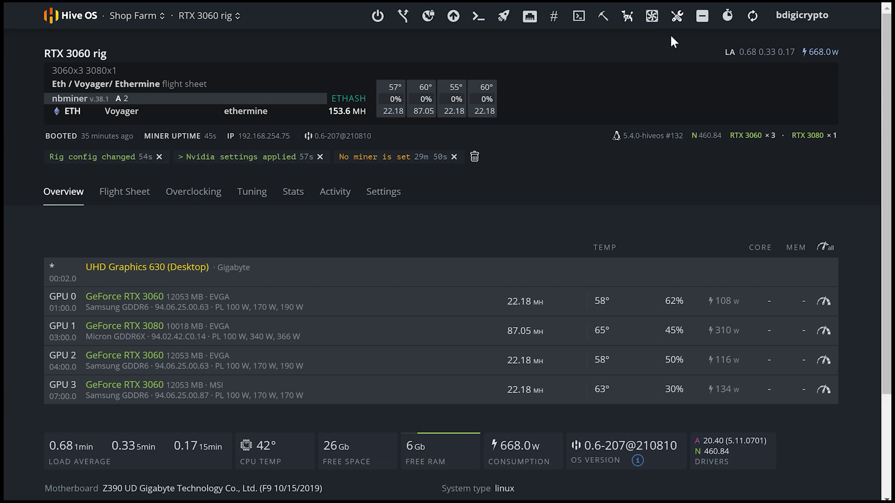